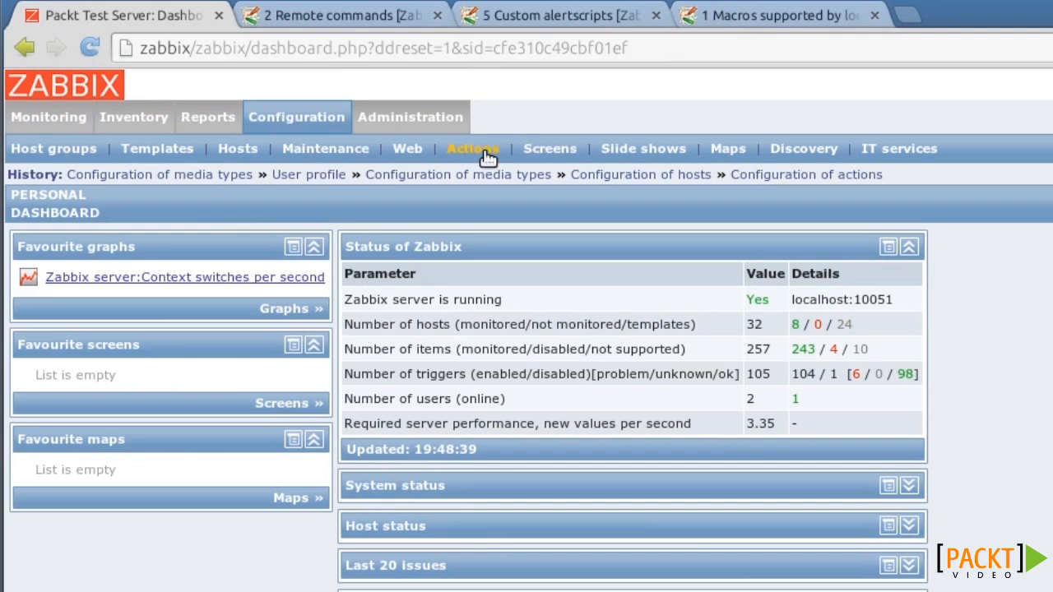
Step: Show the configured actions list with Triggers kept as the event source
left_click(485, 152)
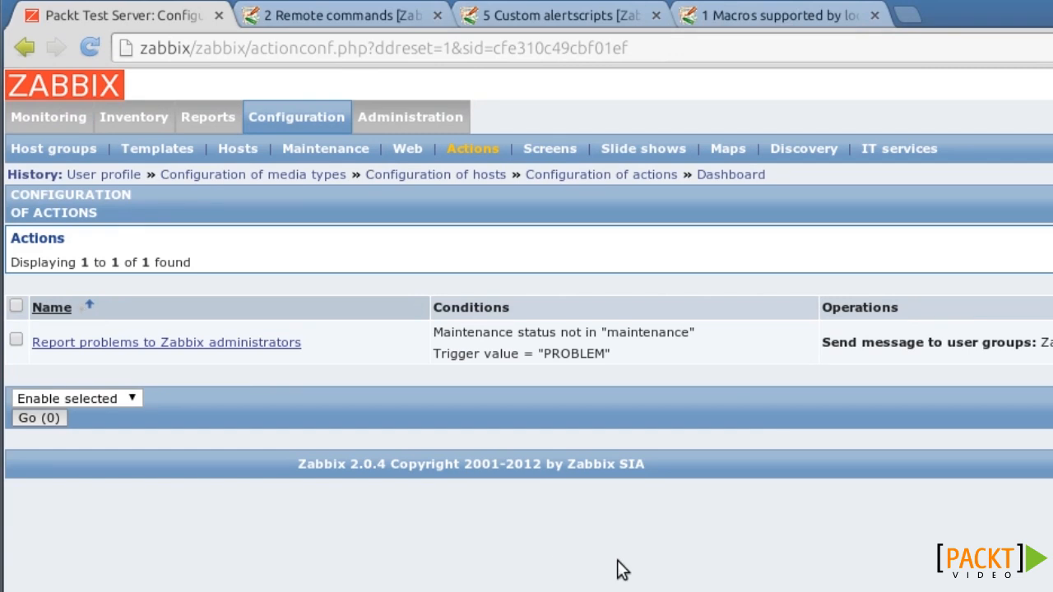
left_click(999, 240)
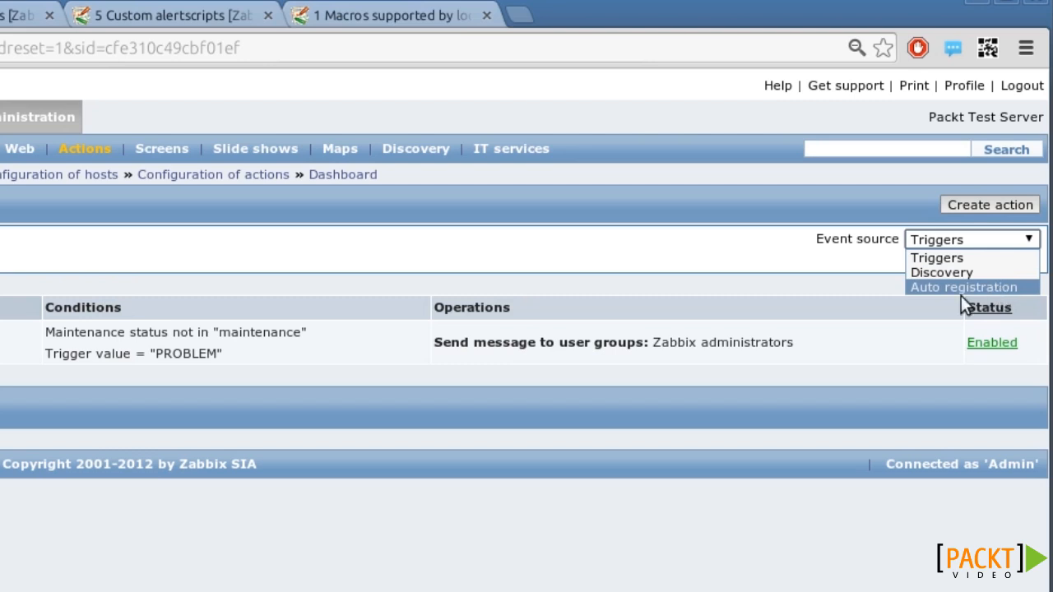
left_click(801, 299)
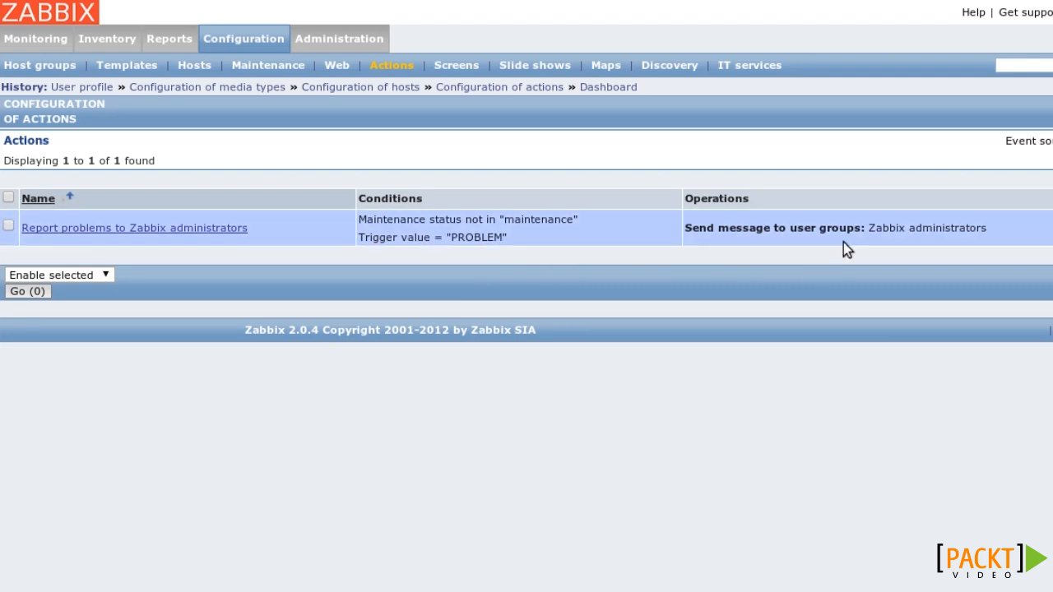
Step: Change the action's default operation step duration from 3600 to 60 seconds
left_click(235, 229)
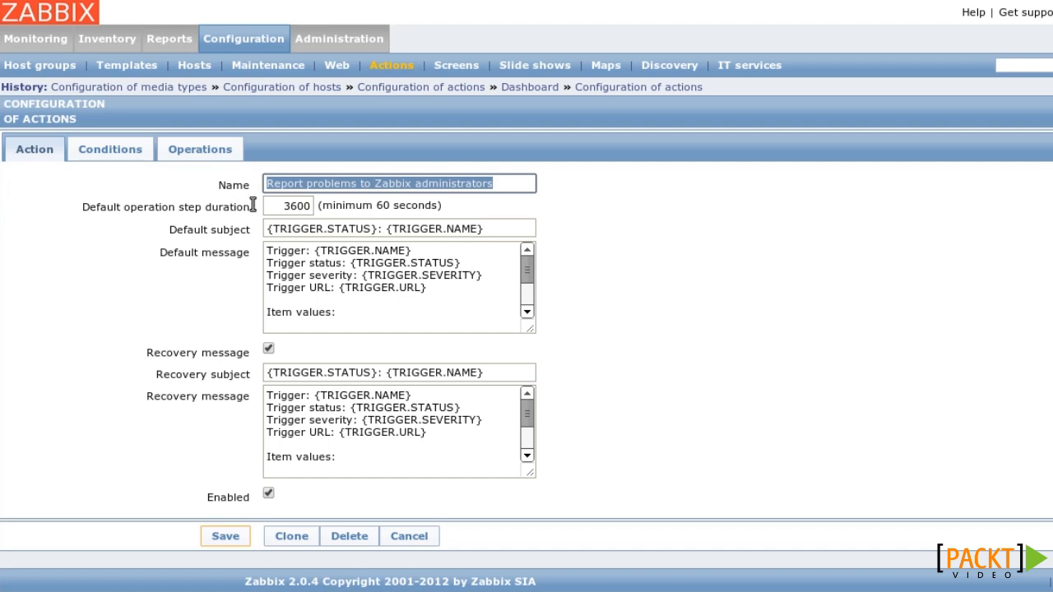
left_click_drag(280, 206, 319, 205)
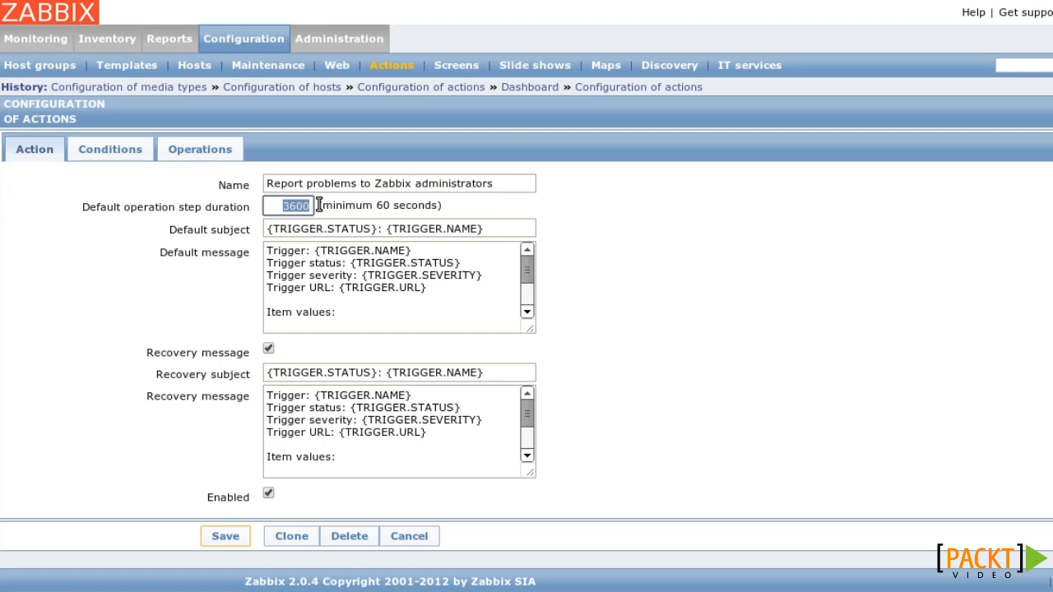
type("60")
left_click(346, 205)
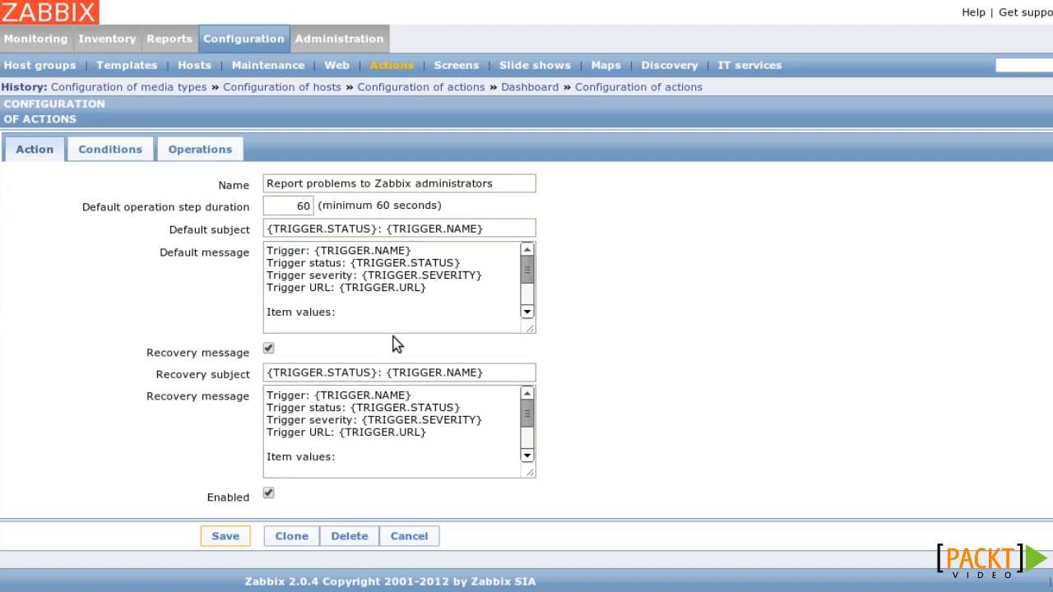
Step: Review the default subject and message, noting the {TRIGGER.STATUS} and {TRIGGER.NAME} macros against the documentation
left_click_drag(267, 248, 366, 311)
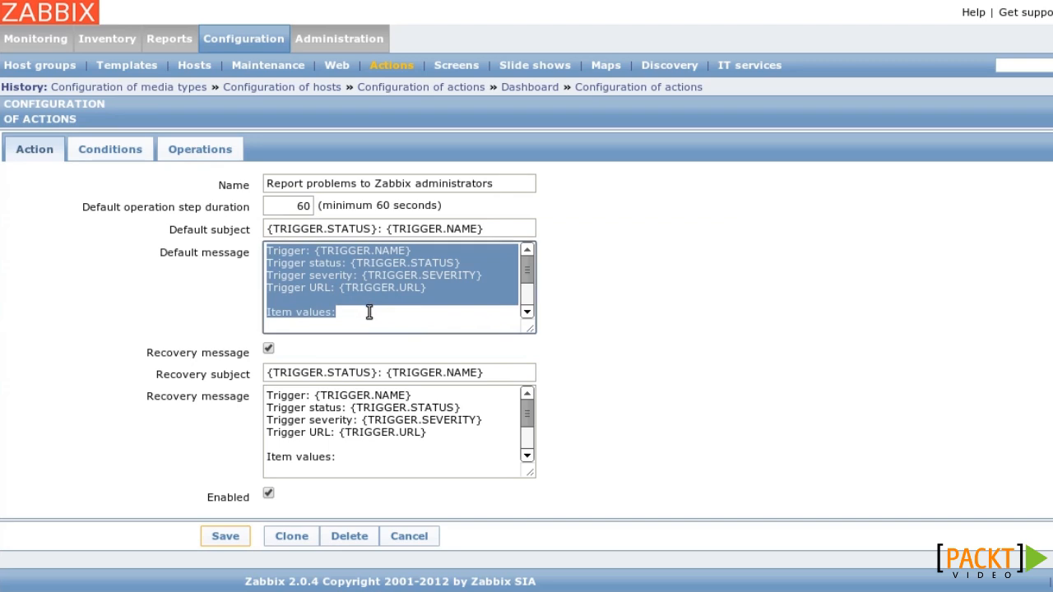
left_click(385, 290)
left_click_drag(512, 227, 220, 237)
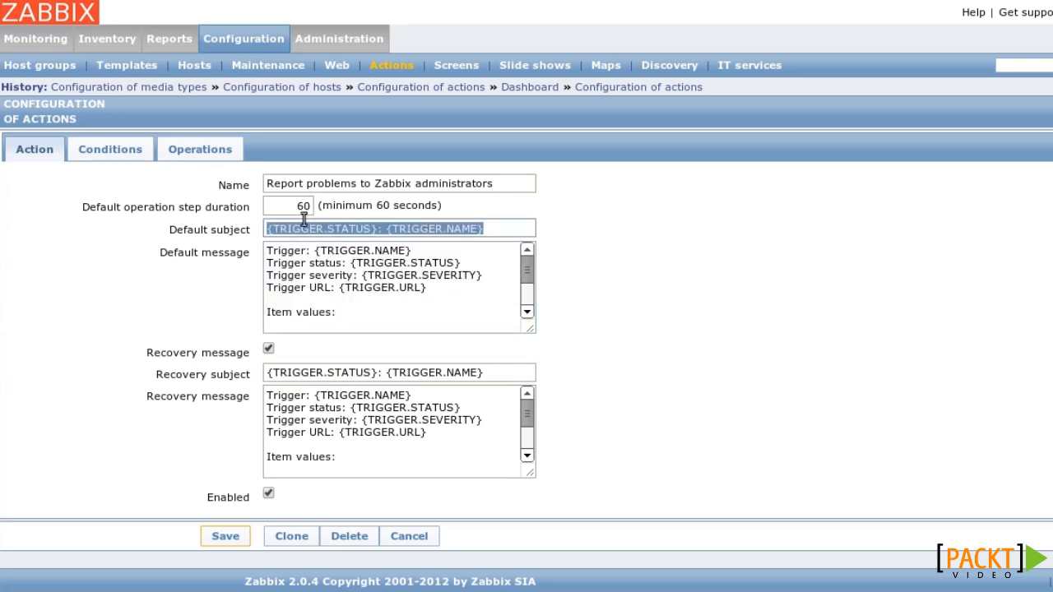
left_click(220, 236)
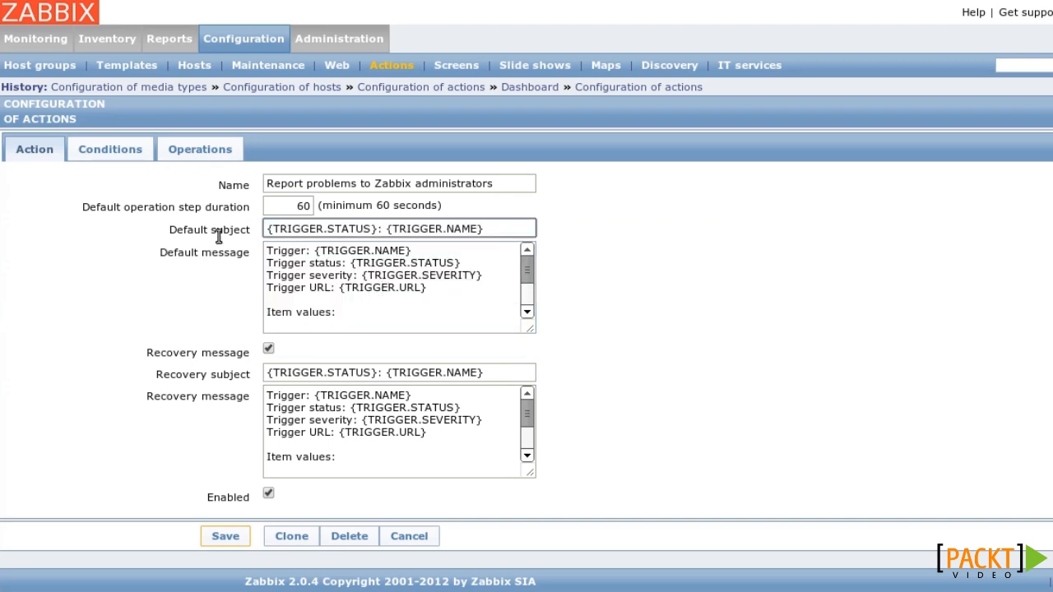
left_click_drag(377, 230, 233, 233)
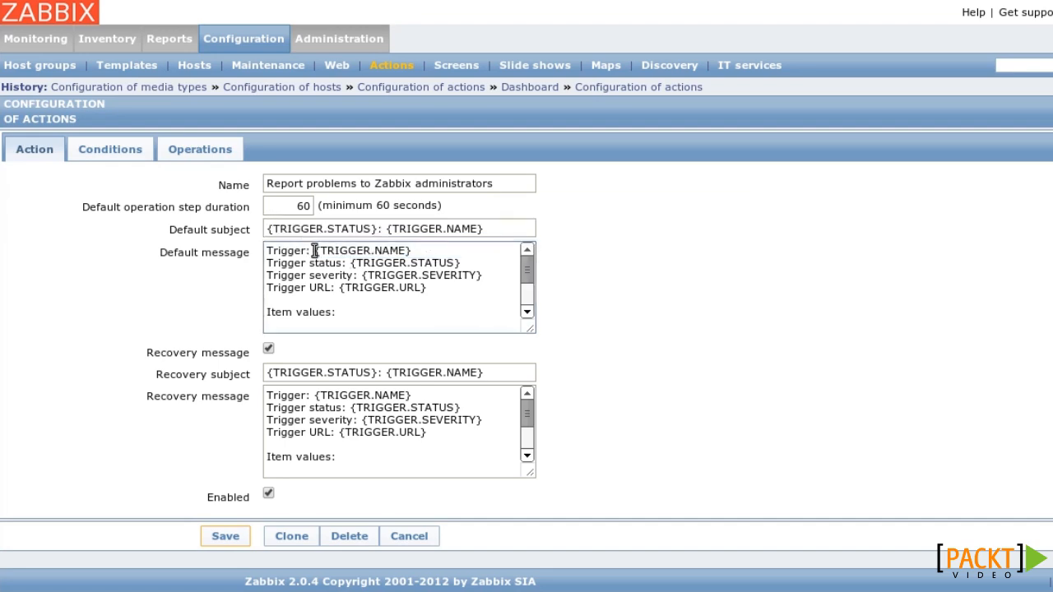
left_click_drag(313, 251, 419, 252)
left_click(417, 275)
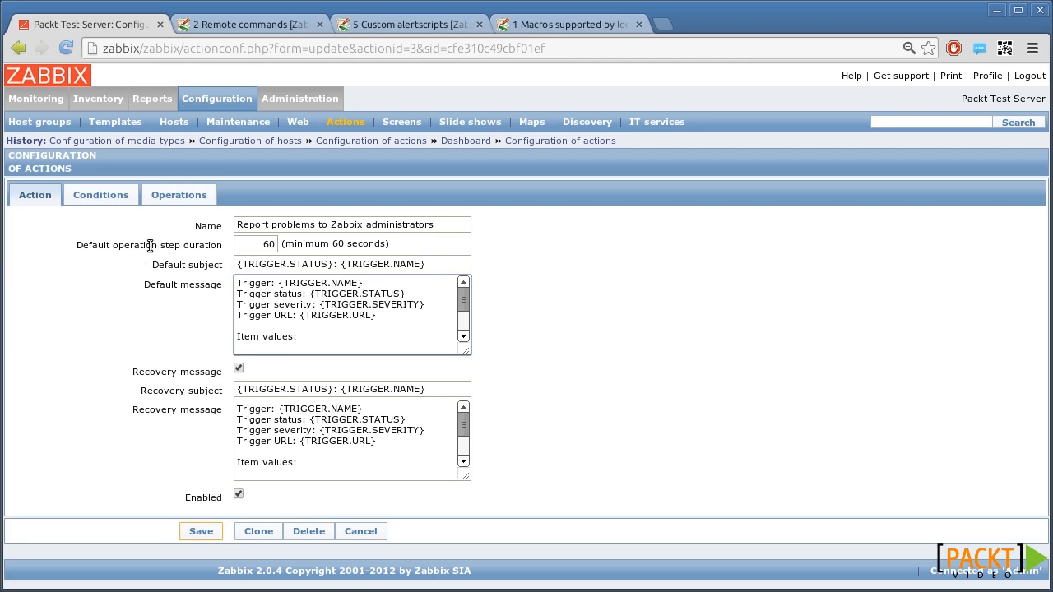
left_click(558, 27)
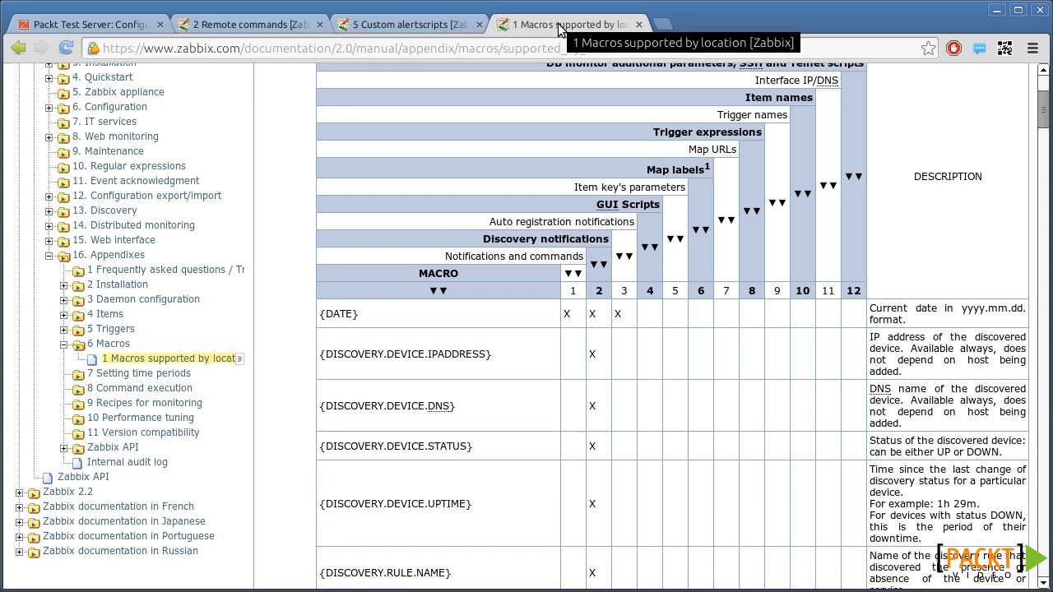
left_click(105, 25)
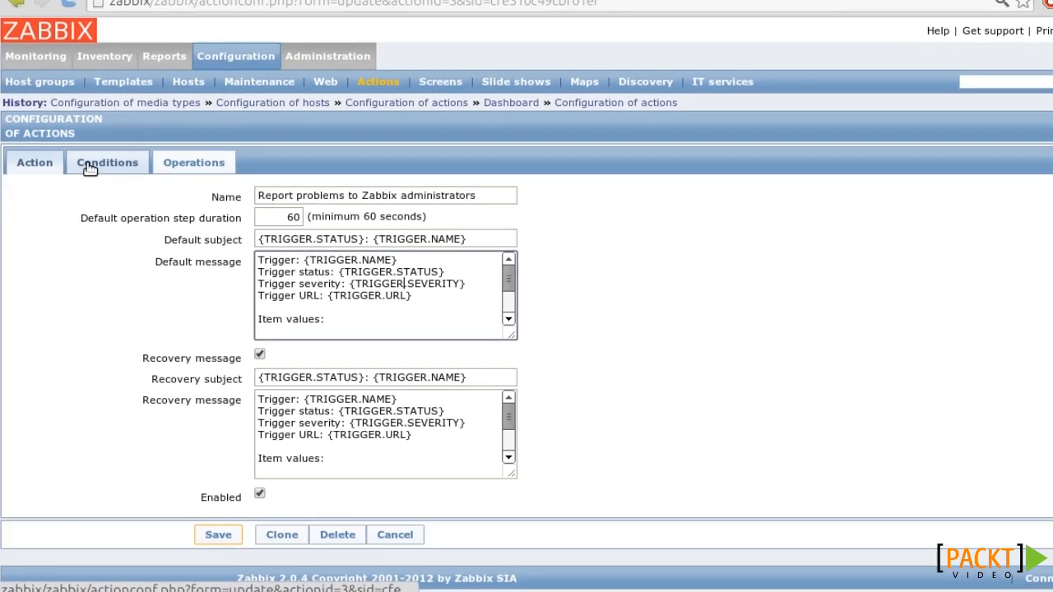
Step: Review the action's conditions, keeping AND / OR as the calculation type
left_click(78, 196)
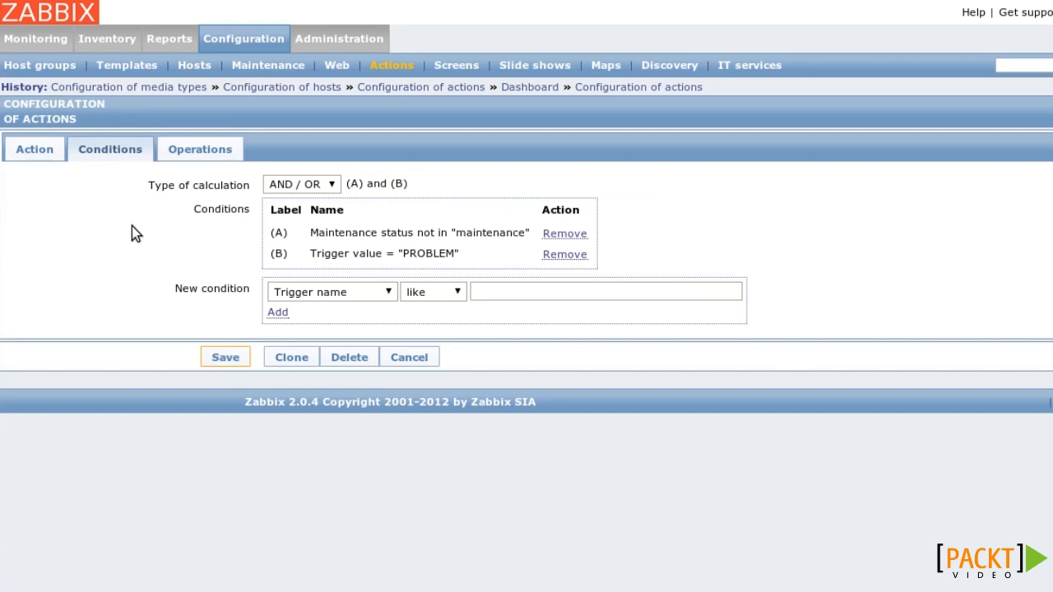
left_click(334, 186)
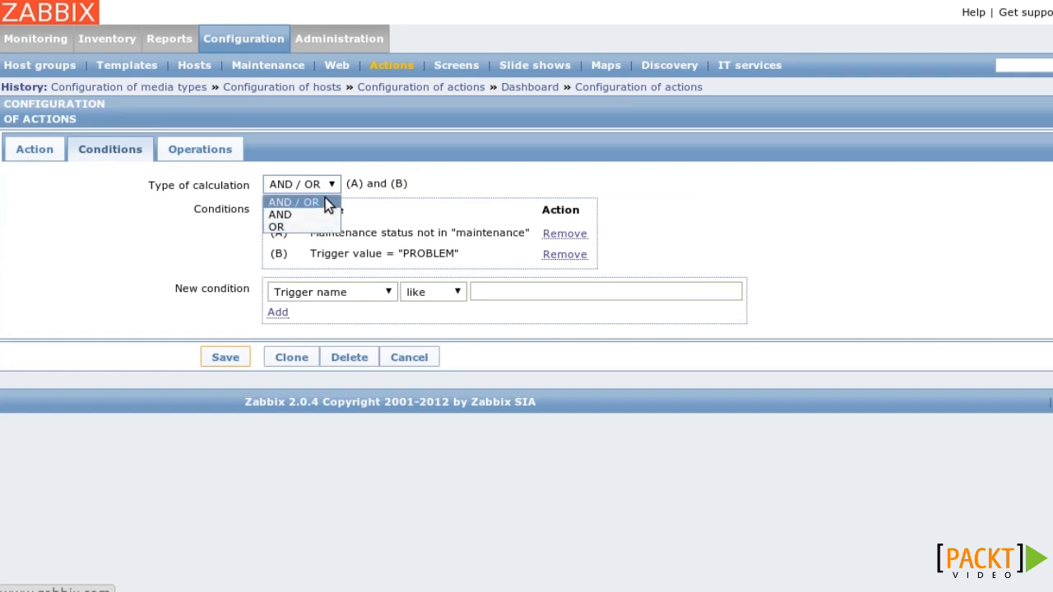
left_click(329, 205)
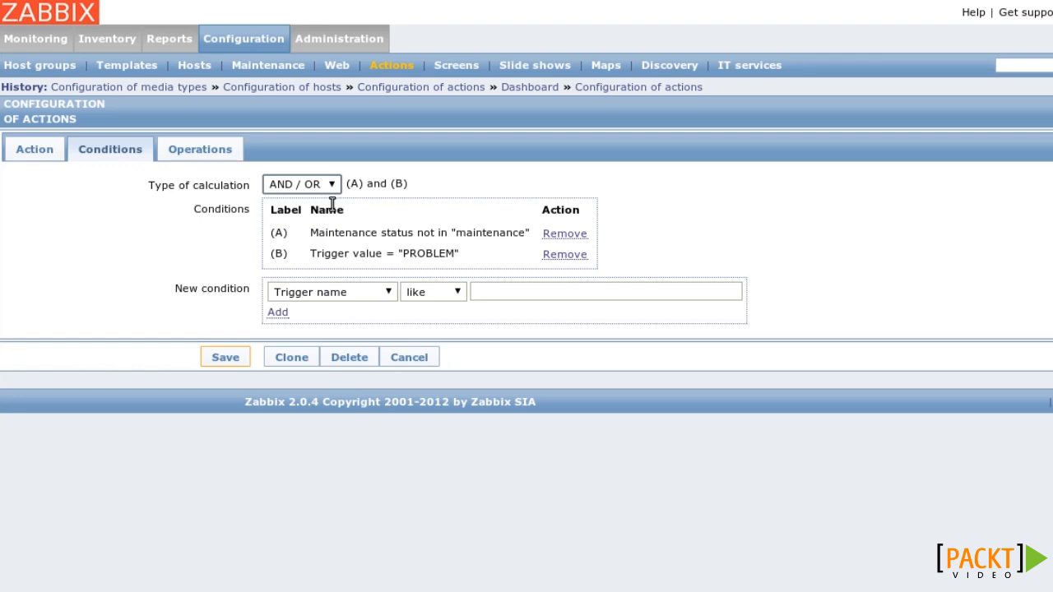
Step: Try the Trigger and Application condition types for a new condition, then move to the operations
left_click(366, 293)
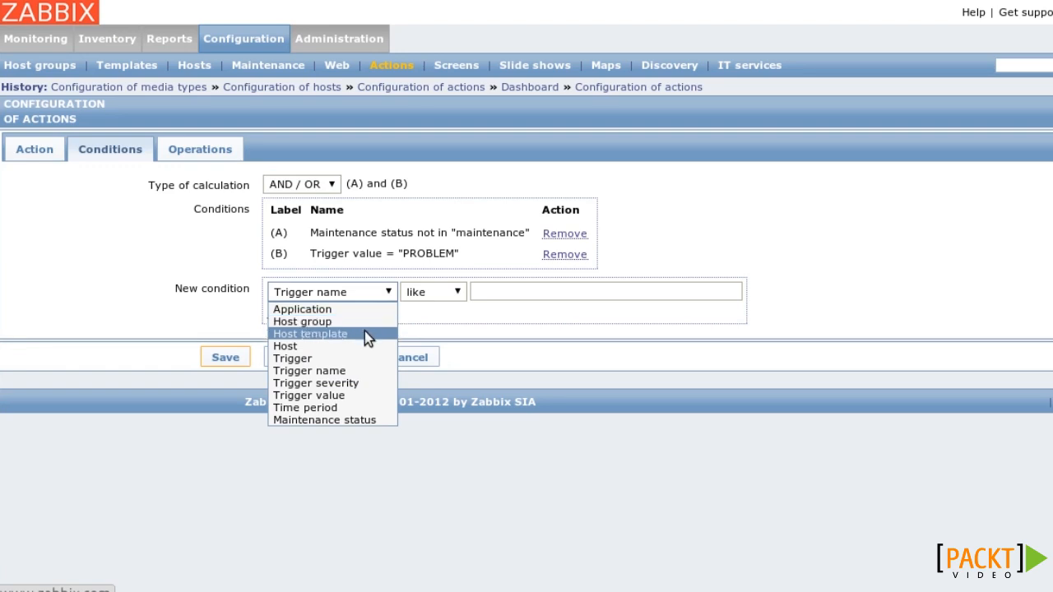
left_click(364, 359)
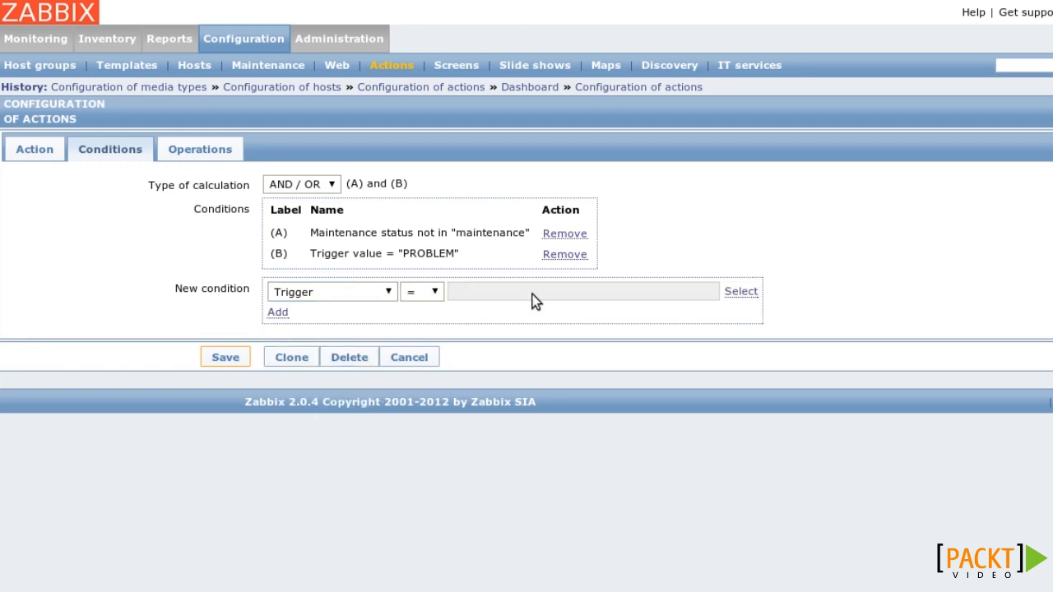
left_click(341, 294)
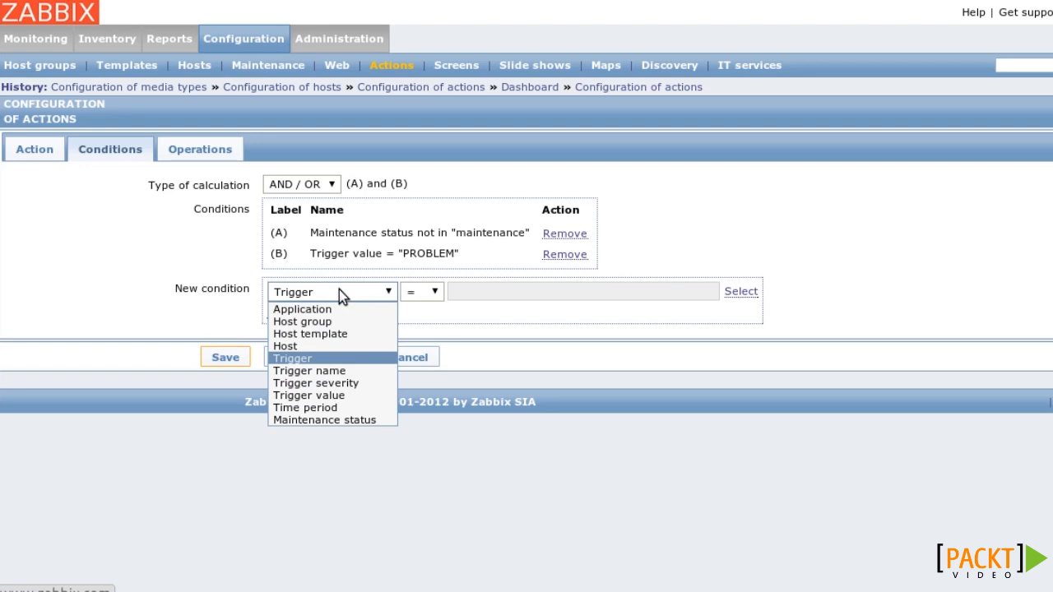
left_click(339, 307)
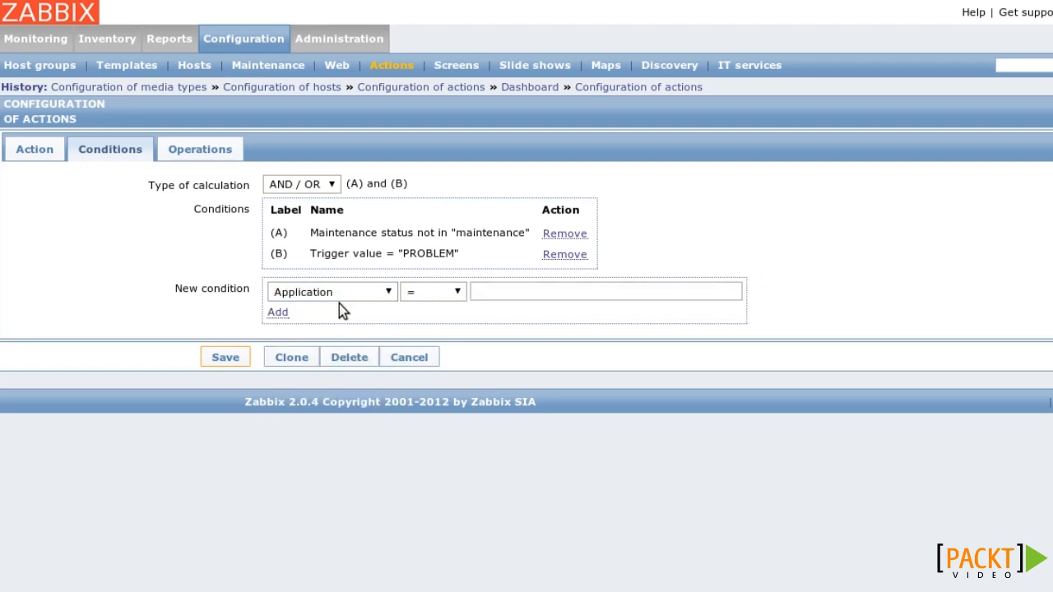
left_click(200, 153)
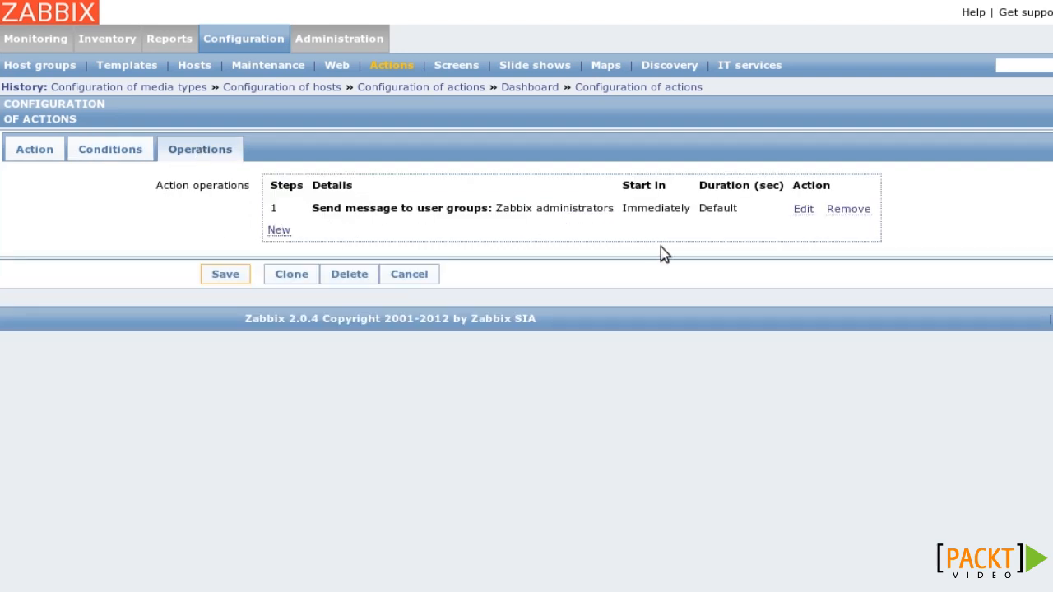
Step: Review the message operation, keeping Send message to Zabbix administrators through all media
left_click(802, 211)
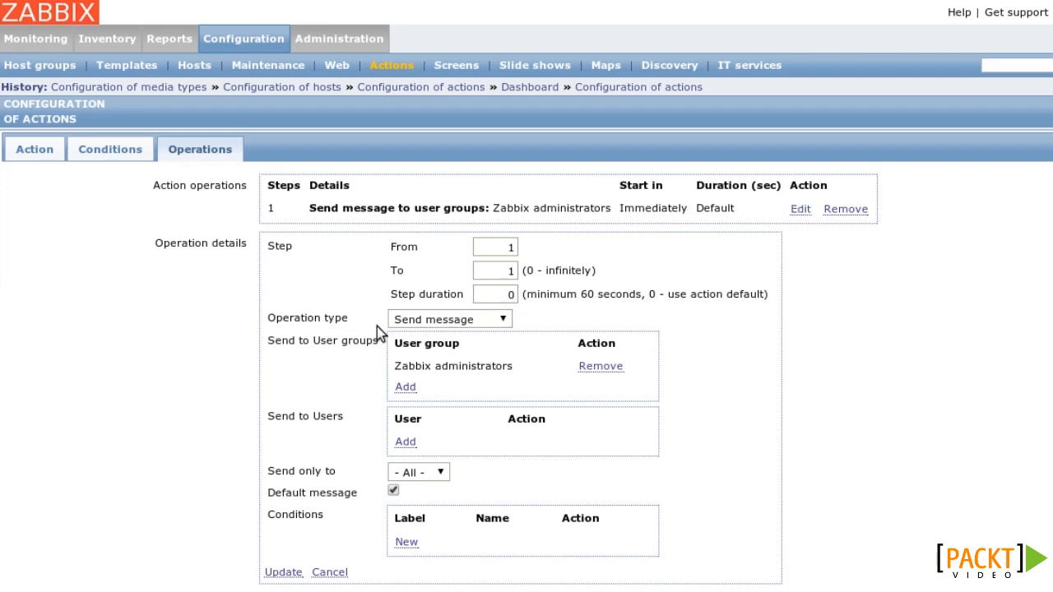
left_click(503, 320)
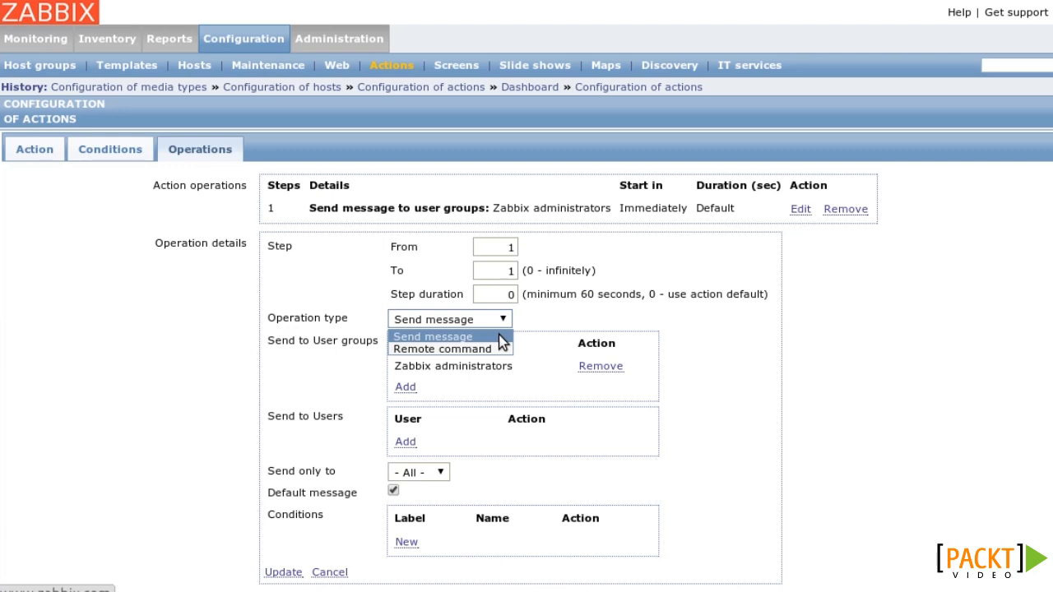
left_click(500, 337)
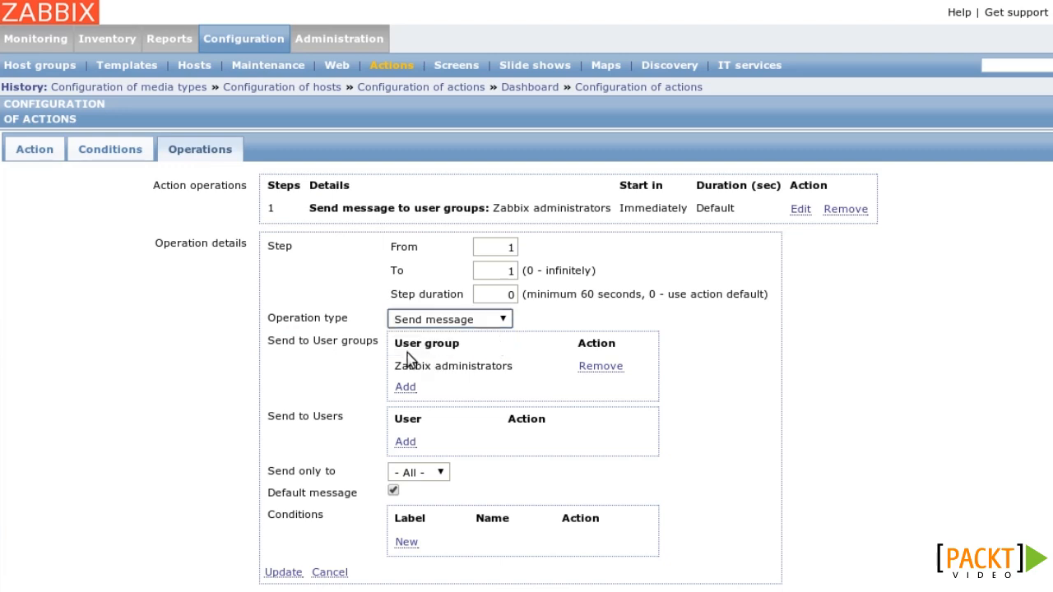
left_click_drag(395, 343, 462, 344)
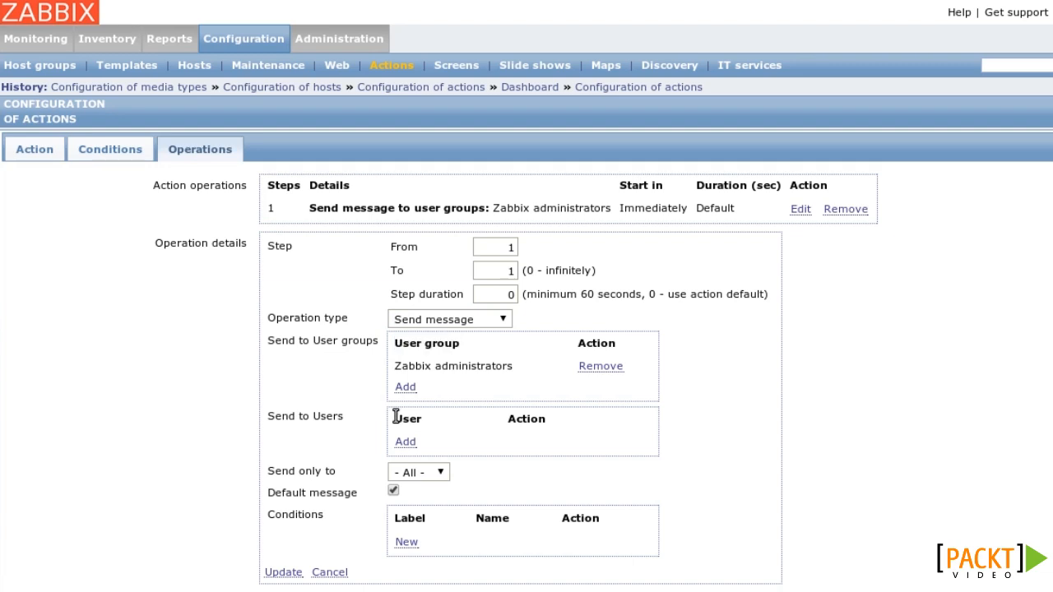
left_click_drag(395, 419, 438, 420)
left_click(438, 421)
left_click(443, 472)
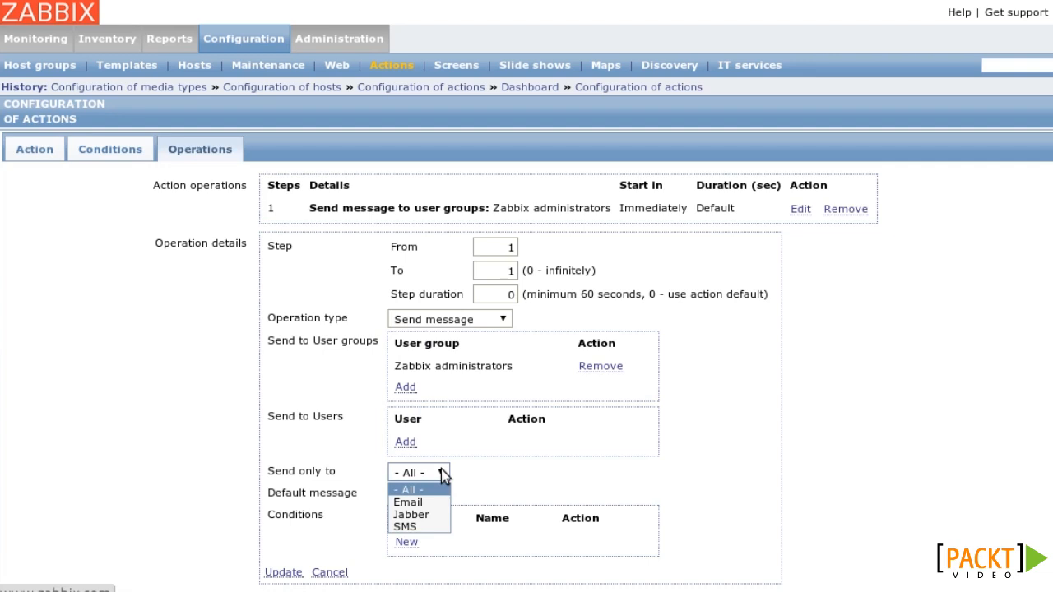
left_click(443, 474)
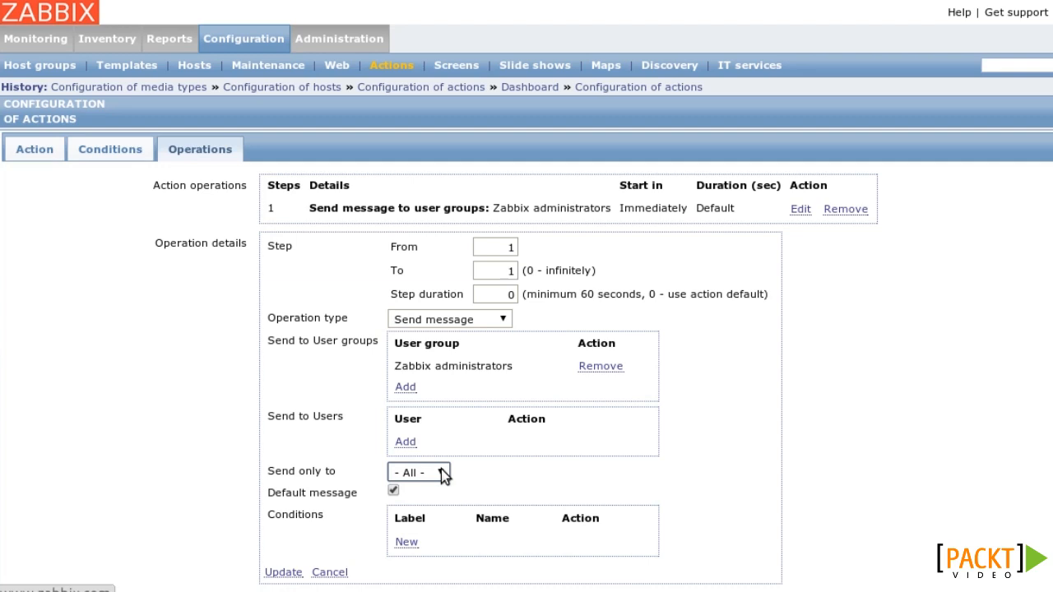
Step: Keep the default message and discard a new Event acknowledged operation condition
left_click(393, 492)
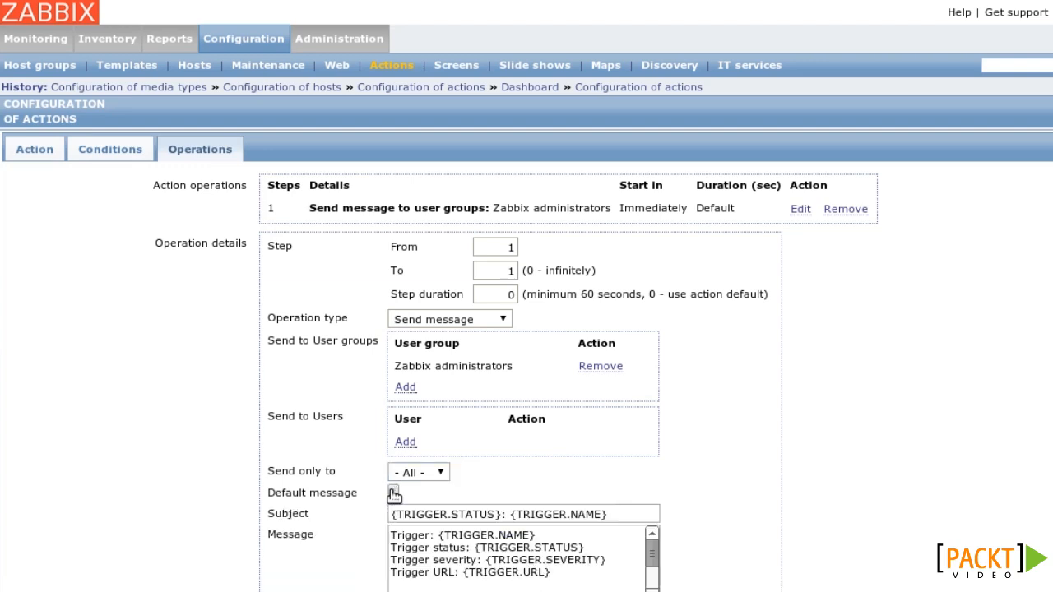
left_click(394, 492)
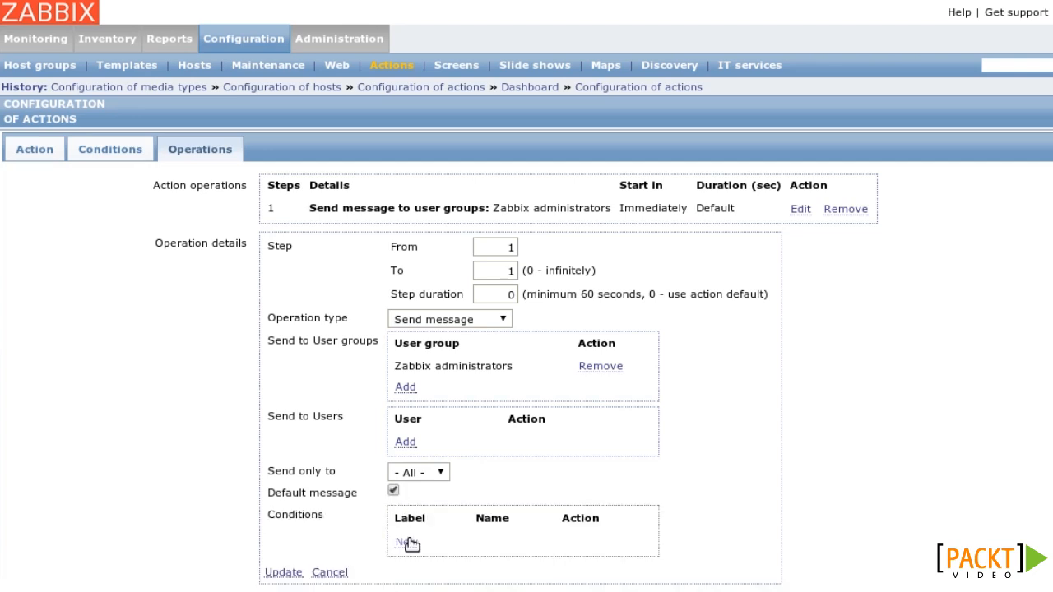
left_click(409, 539)
scroll(690, 477, "down", 2)
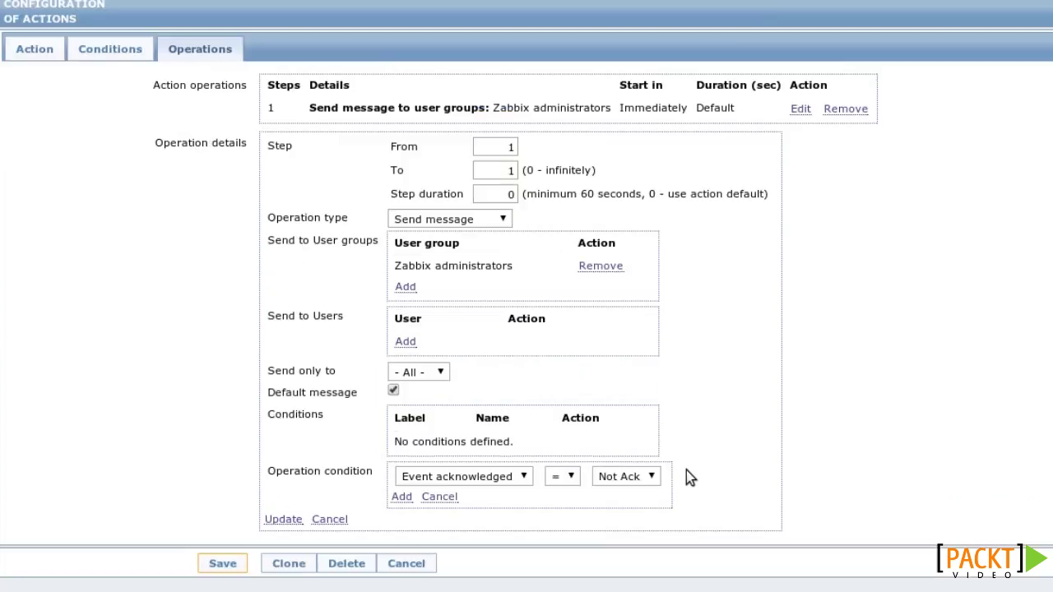
left_click(524, 481)
left_click(521, 483)
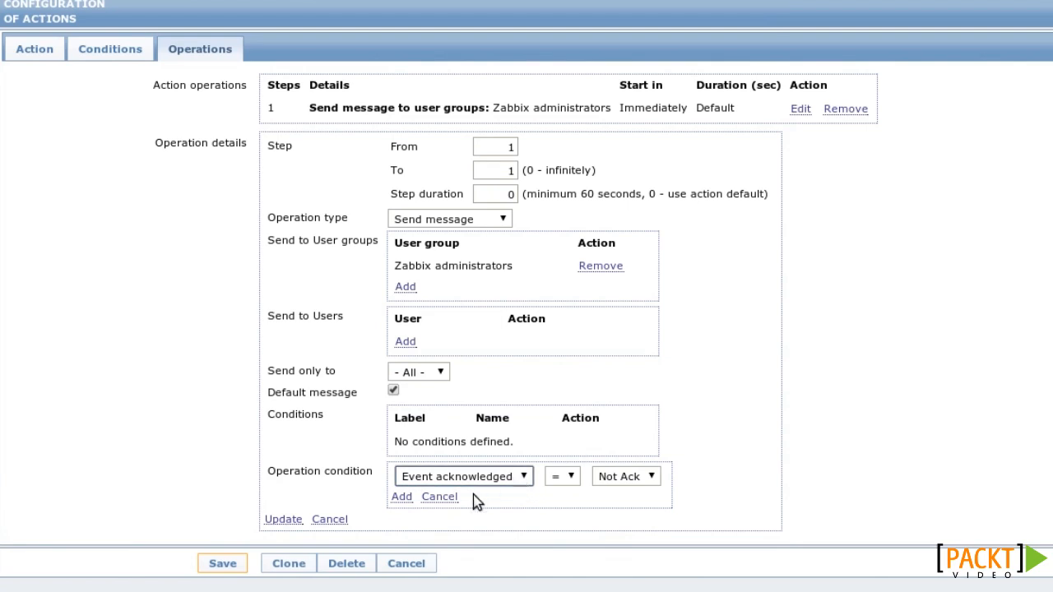
left_click(444, 498)
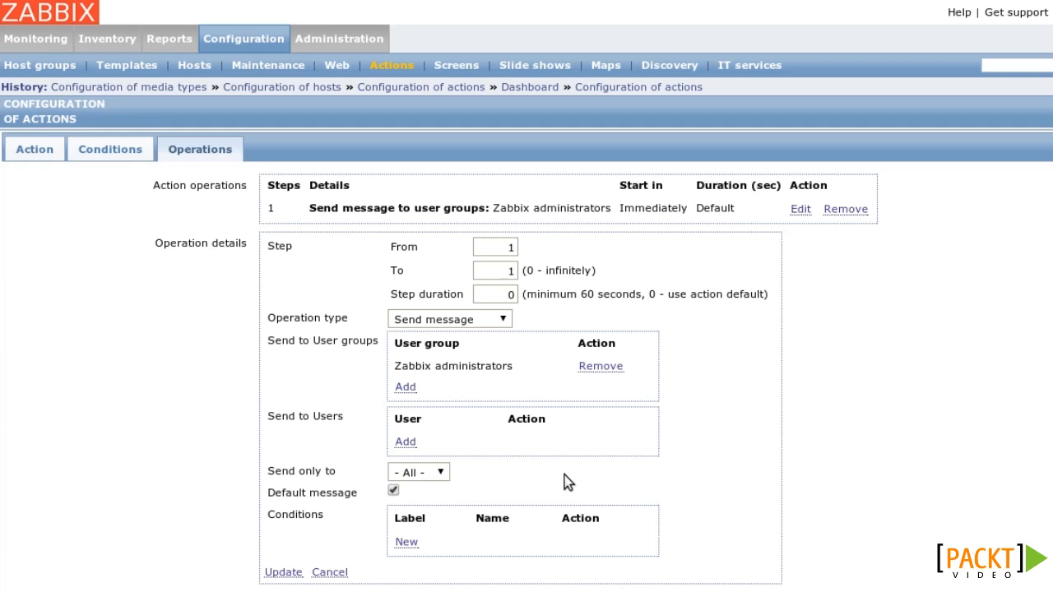
Step: Make the operation a Remote command targeting Current host as a Custom script, ready for commands
left_click(503, 319)
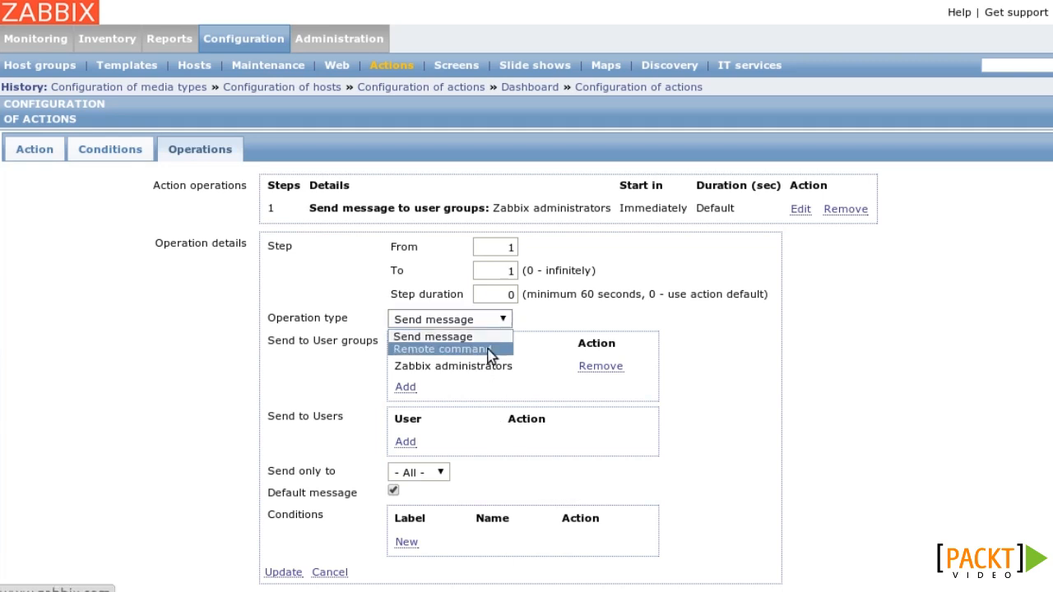
left_click(502, 350)
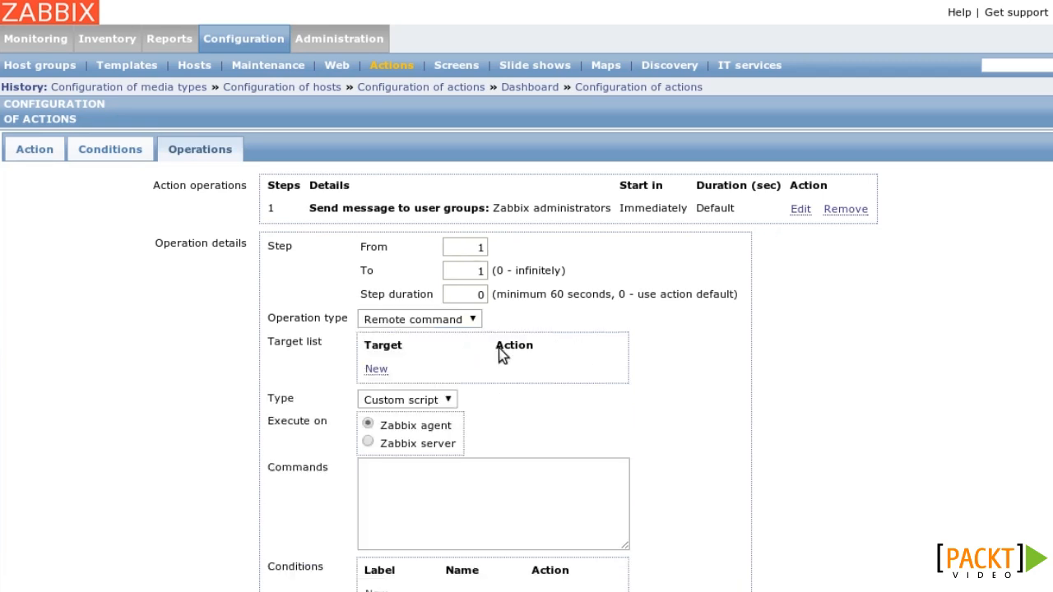
left_click(376, 369)
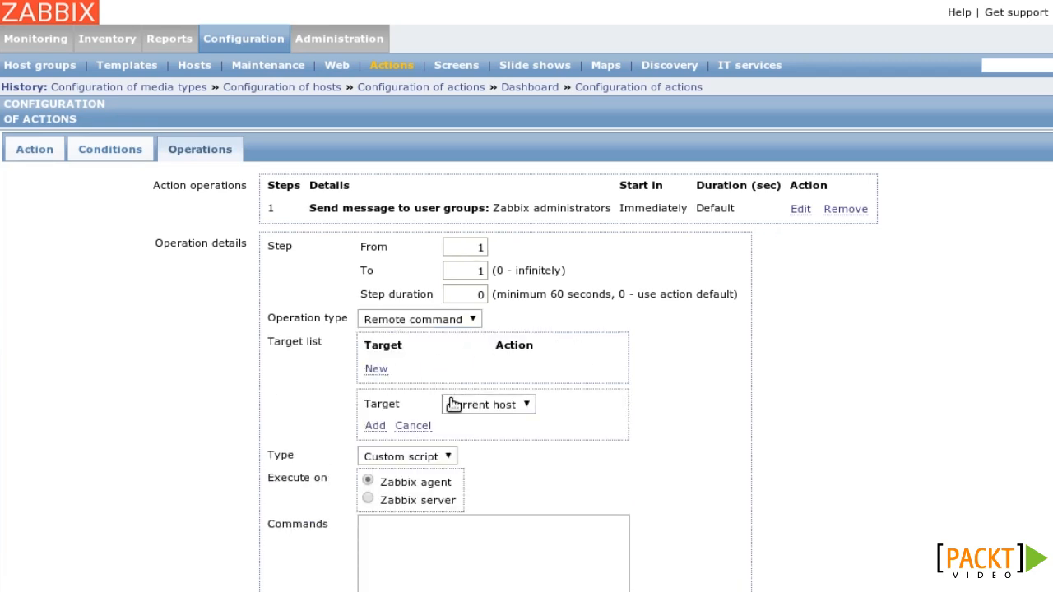
left_click(434, 455)
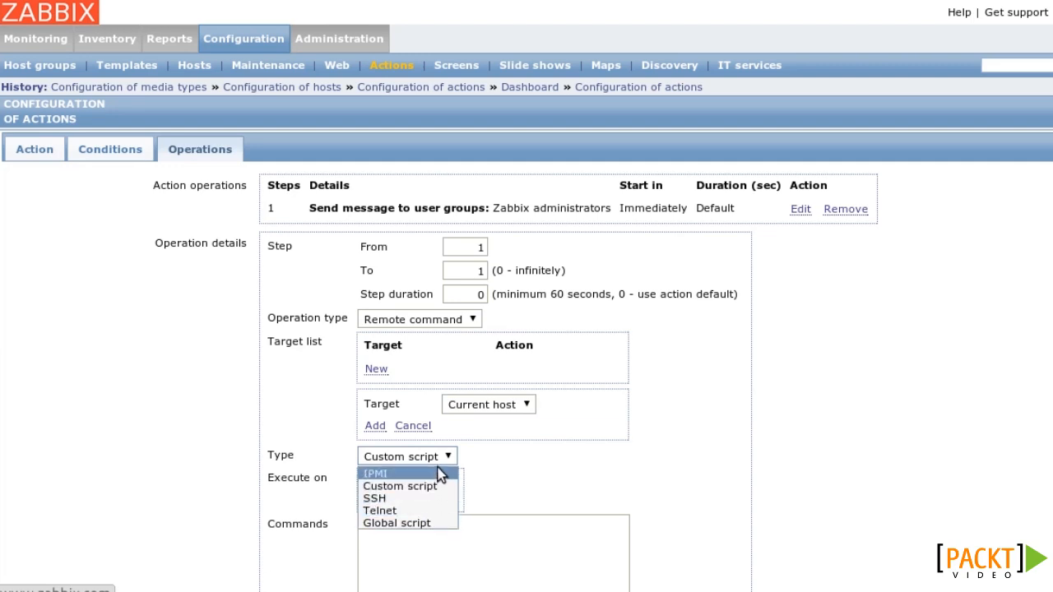
left_click(435, 487)
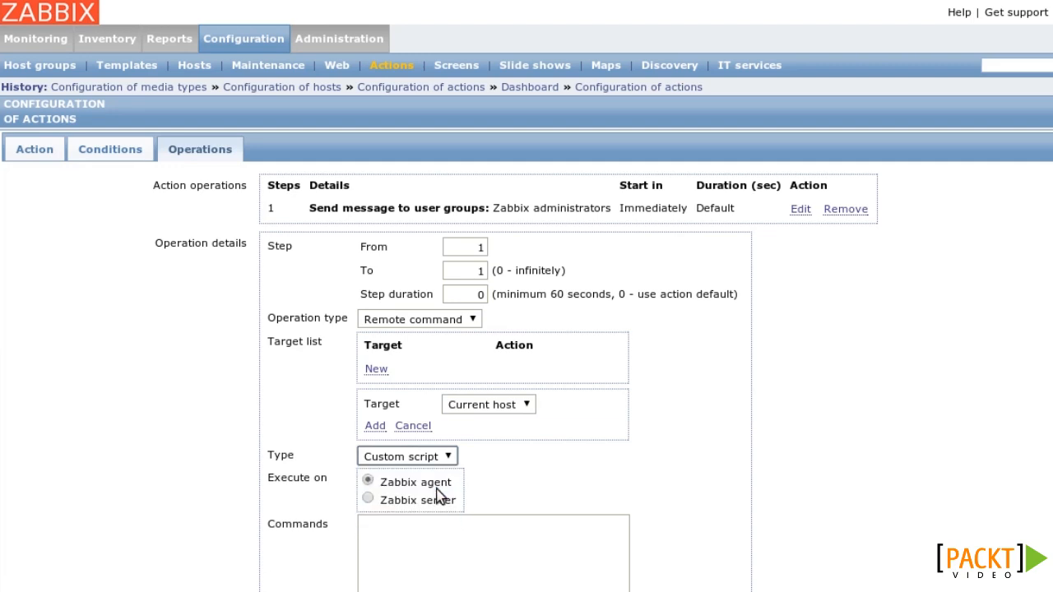
left_click(375, 426)
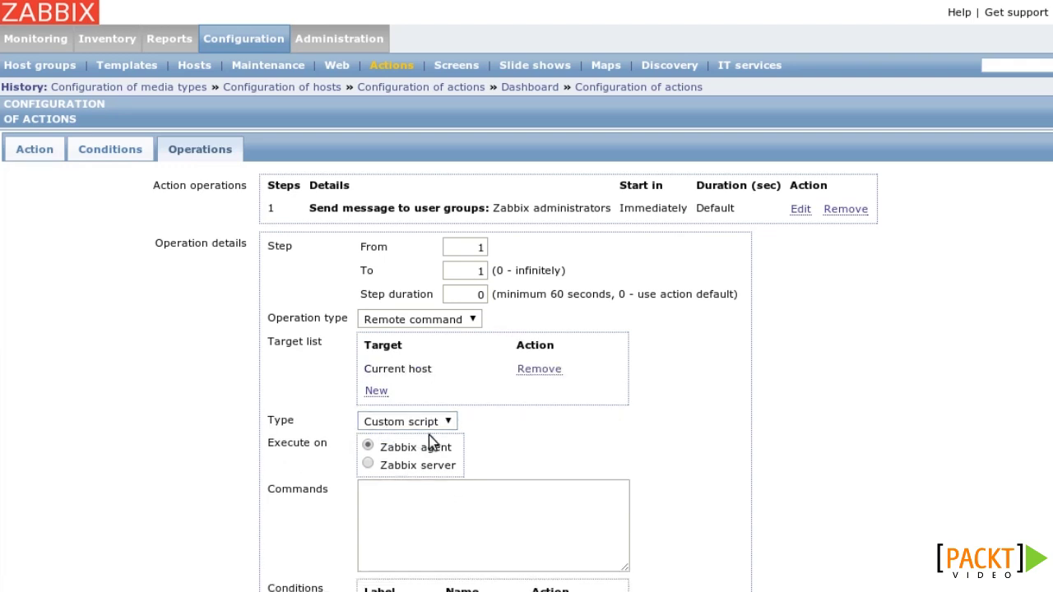
left_click(432, 506)
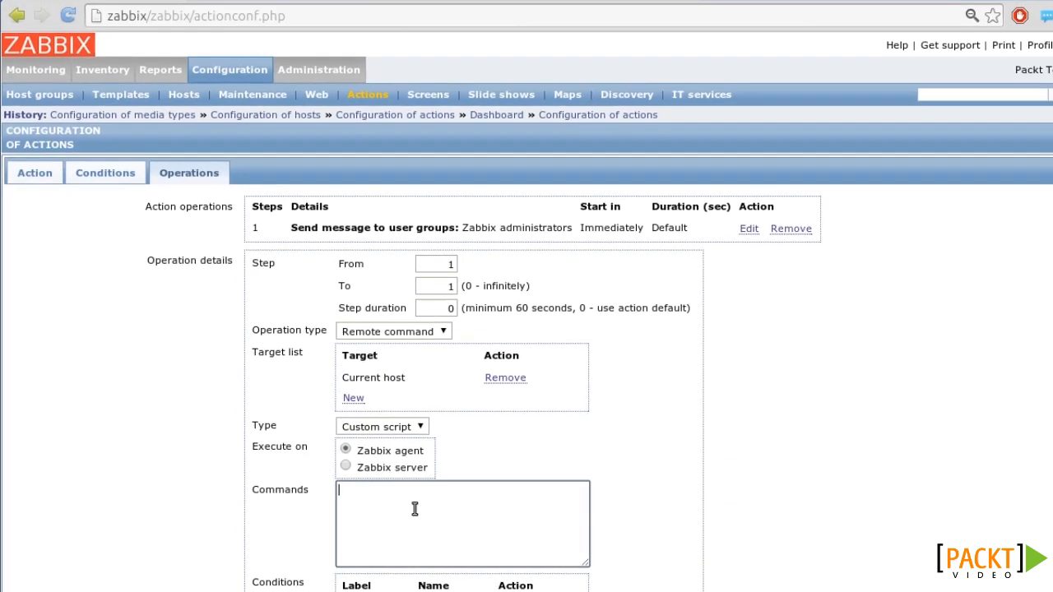